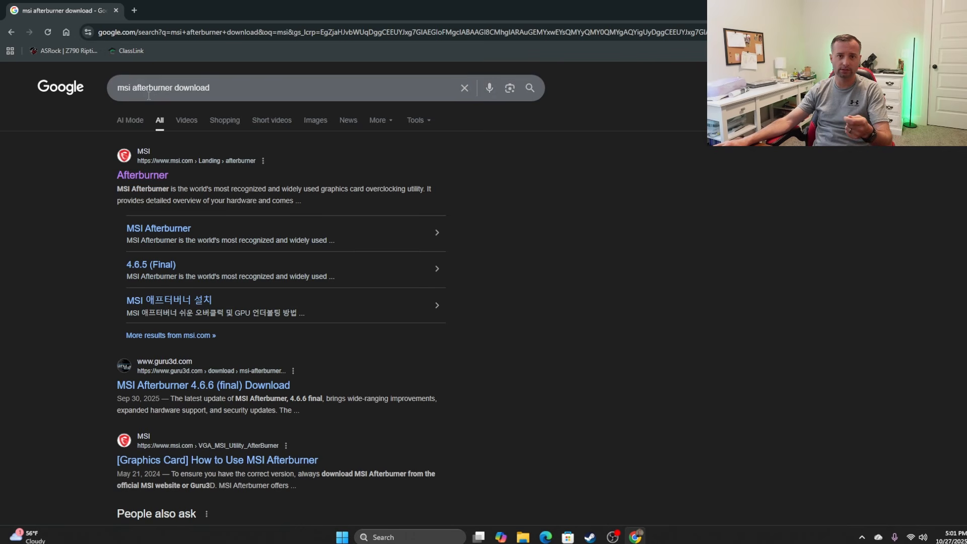
Step: Open the official MSI Afterburner page from the search results, view the available release, and close the browser
{"action": "left_click", "coordinate": [151, 175]}
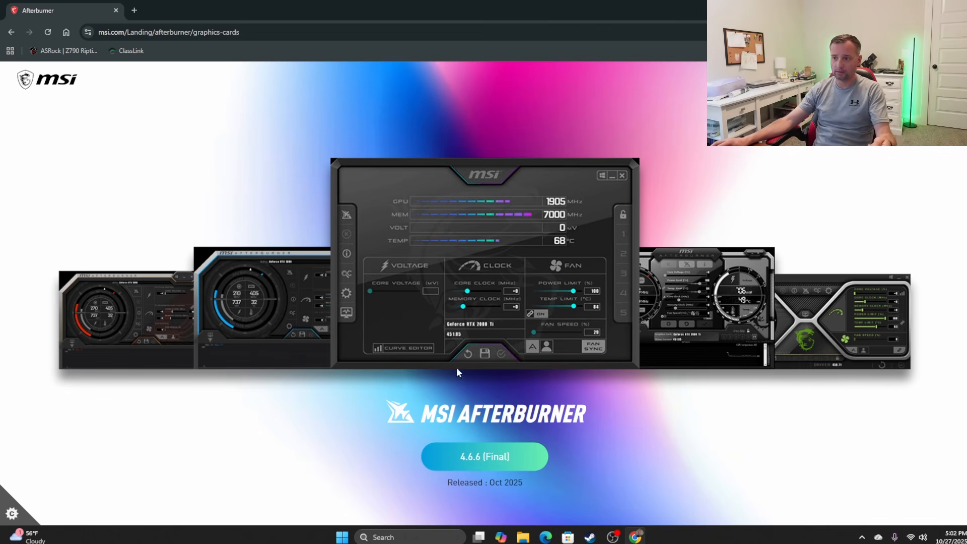
{"action": "left_click", "coordinate": [955, 8]}
Step: Find MSI Afterburner with the Windows search and launch it
{"action": "left_click", "coordinate": [419, 538]}
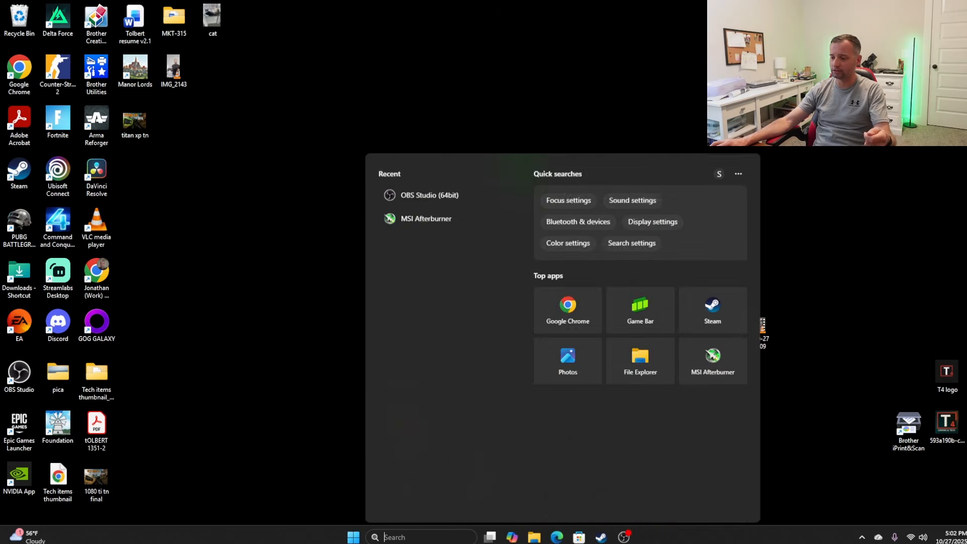
{"action": "type", "text": "m"}
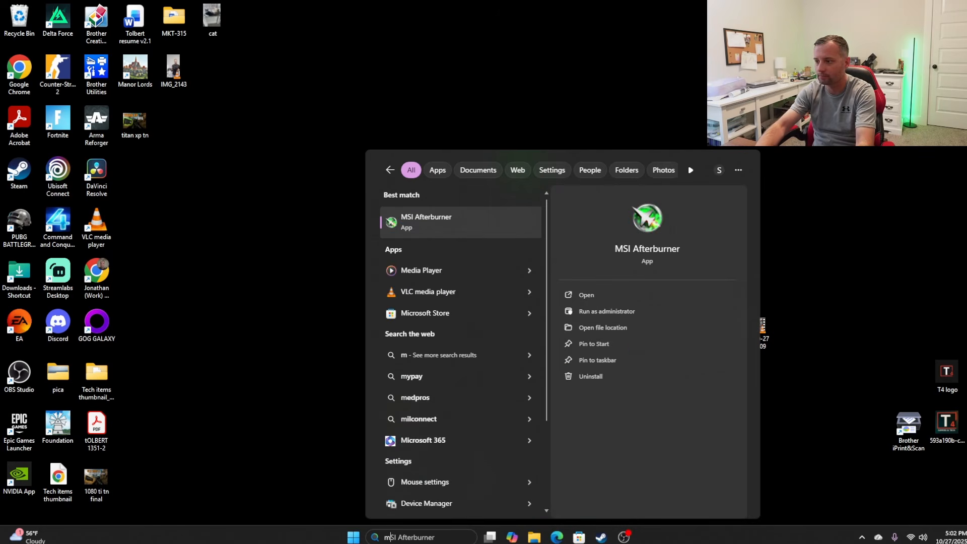
{"action": "key", "text": "Return"}
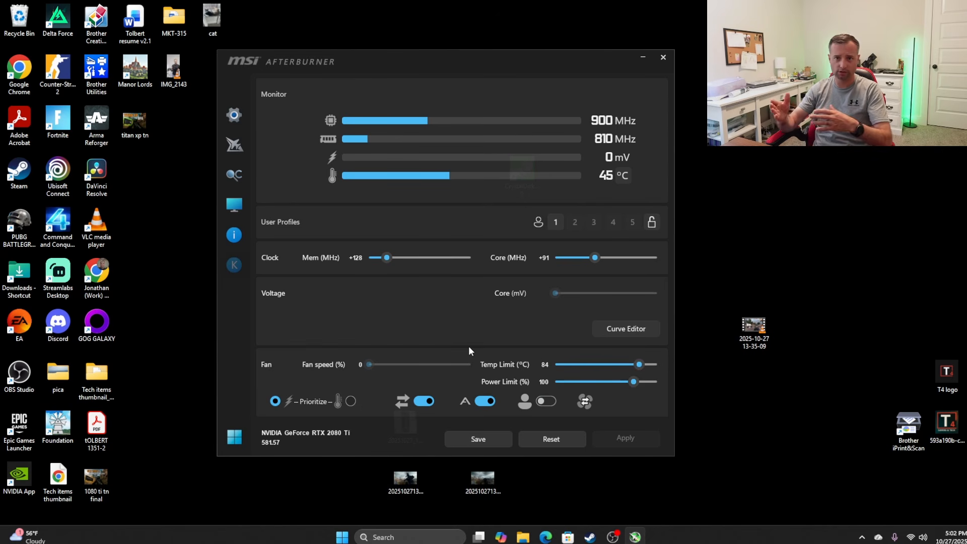
Step: Open the Afterburner properties and bring up the hardware monitoring settings
{"action": "left_click", "coordinate": [235, 113]}
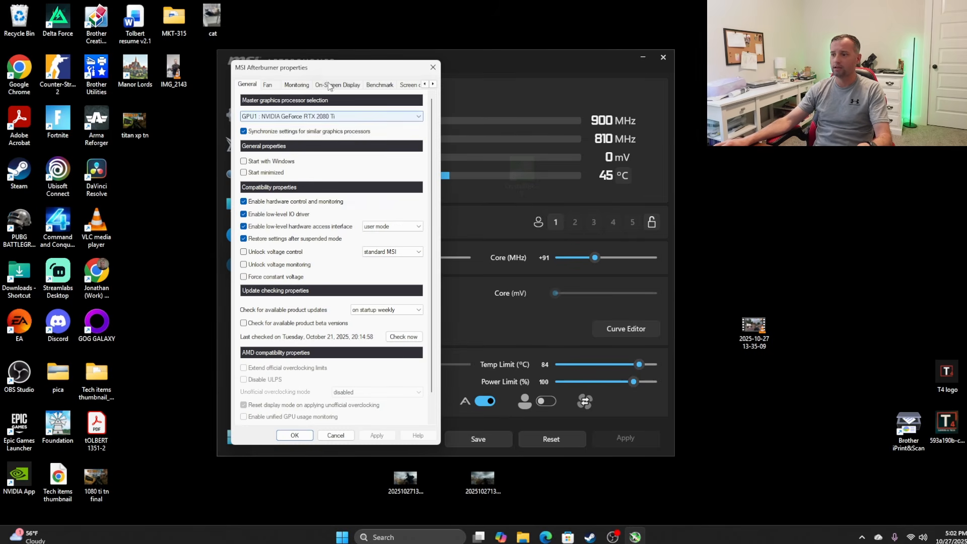
{"action": "left_click", "coordinate": [433, 68]}
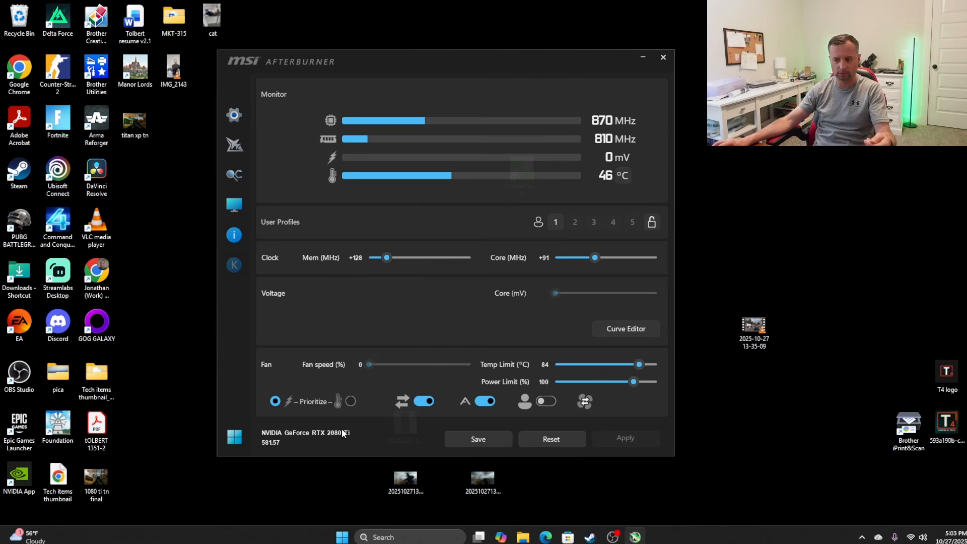
{"action": "left_click", "coordinate": [231, 115]}
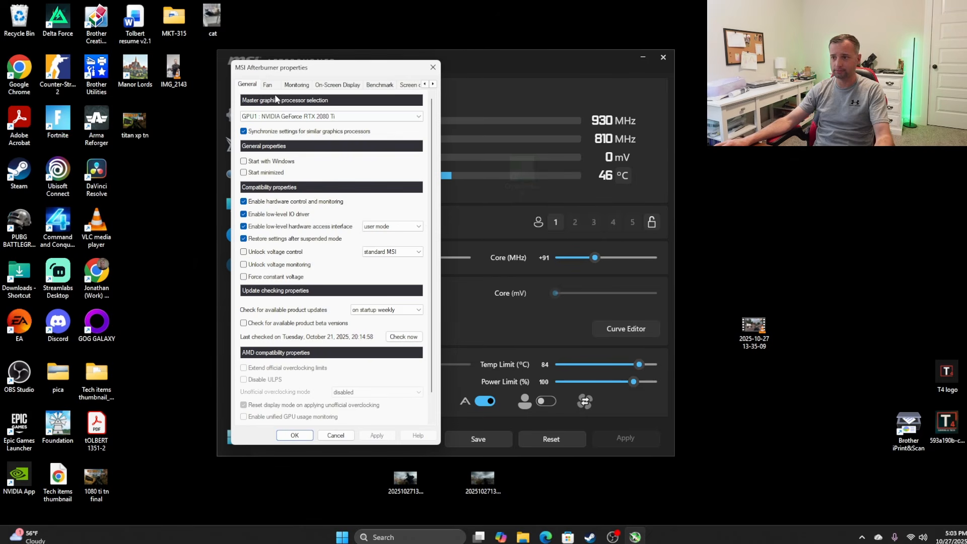
{"action": "left_click", "coordinate": [296, 86]}
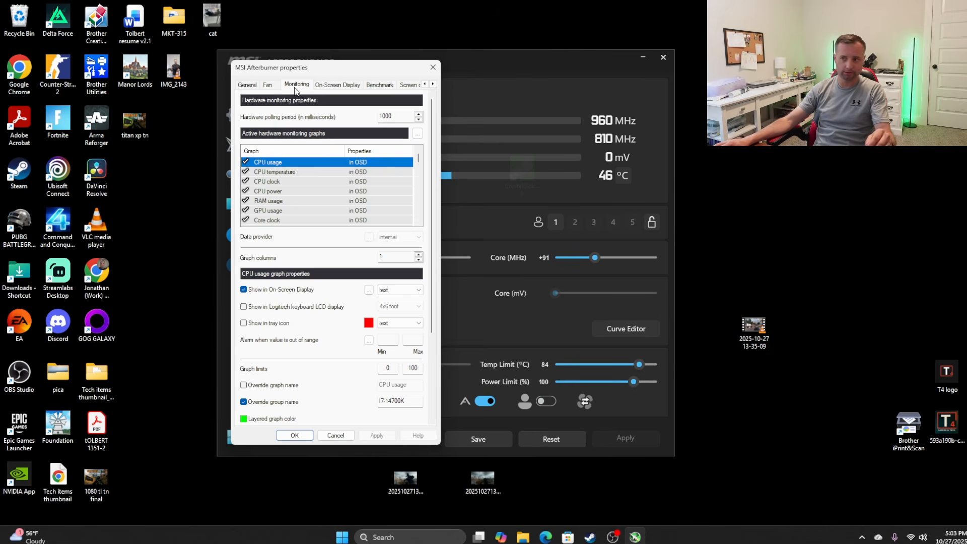
Step: Deactivate the CPU usage, CPU temperature, CPU clock, CPU power and RAM usage monitoring graphs
{"action": "left_click", "coordinate": [246, 161]}
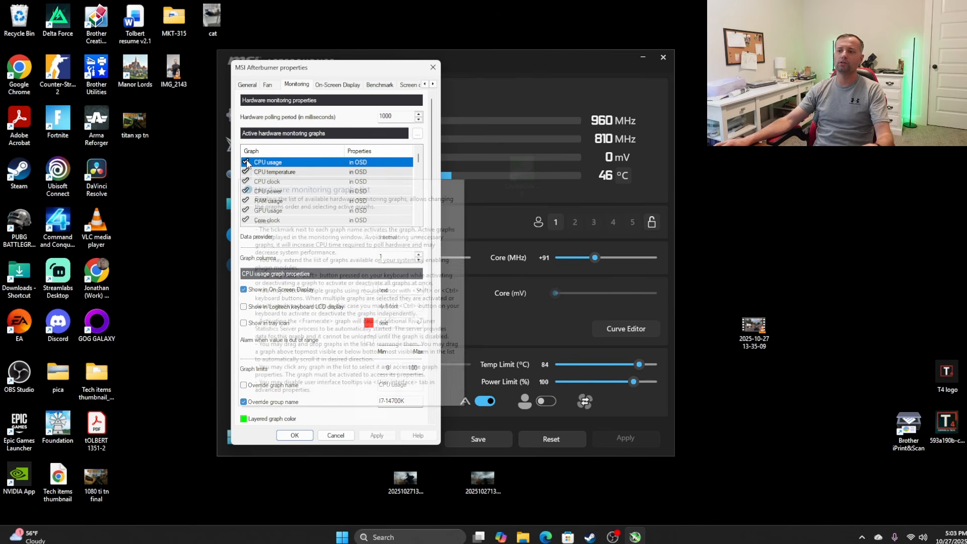
{"action": "left_click", "coordinate": [245, 171]}
{"action": "left_click", "coordinate": [245, 181]}
{"action": "left_click", "coordinate": [246, 191]}
{"action": "left_click", "coordinate": [246, 201]}
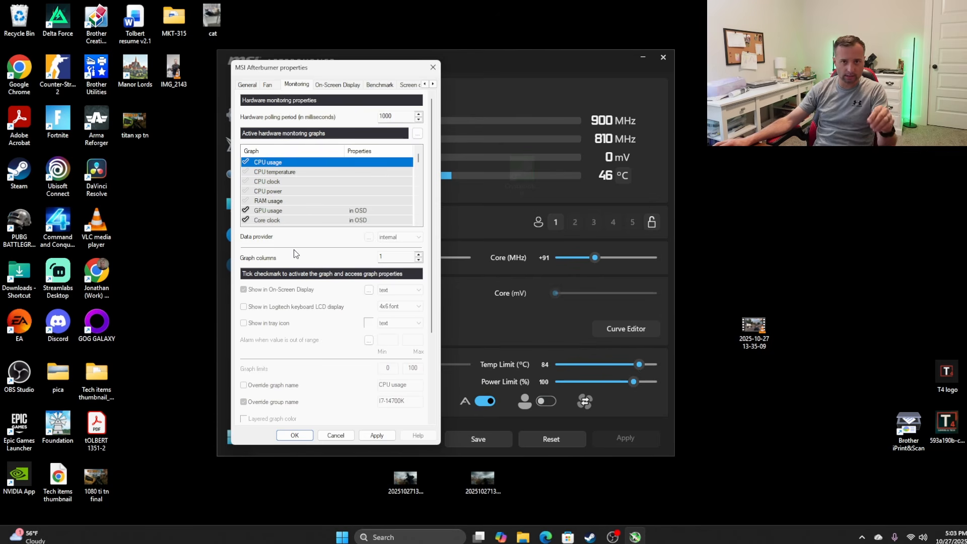
Step: Activate the CPU usage, CPU temperature, CPU clock, CPU power and RAM usage monitoring graphs
{"action": "left_click", "coordinate": [245, 162]}
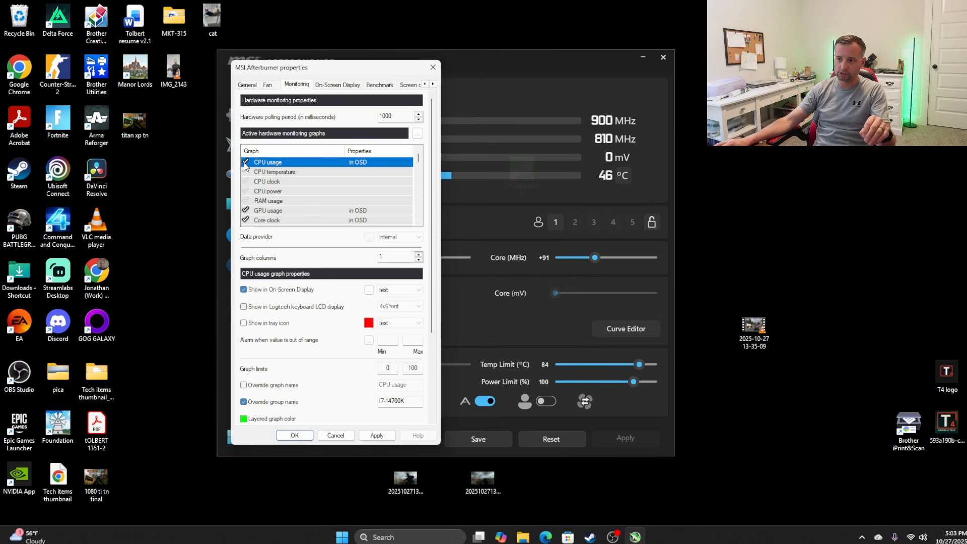
{"action": "left_click", "coordinate": [246, 172]}
{"action": "left_click", "coordinate": [245, 191]}
{"action": "left_click", "coordinate": [245, 181]}
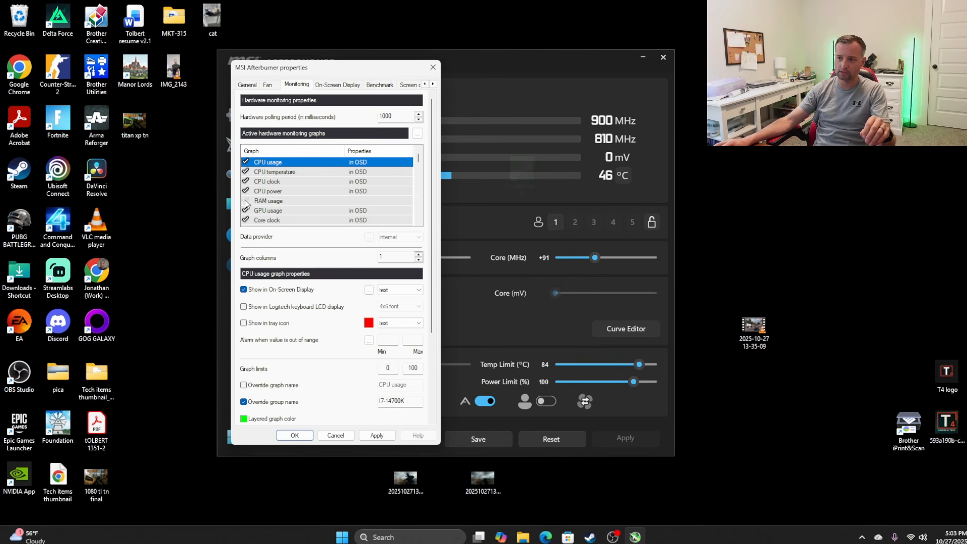
{"action": "left_click", "coordinate": [245, 201]}
Step: Enable Show in On-Screen Display for the CPU usage graph, check its group name override, and apply the settings
{"action": "left_click", "coordinate": [266, 172]}
{"action": "left_click", "coordinate": [267, 162]}
{"action": "left_click", "coordinate": [244, 290]}
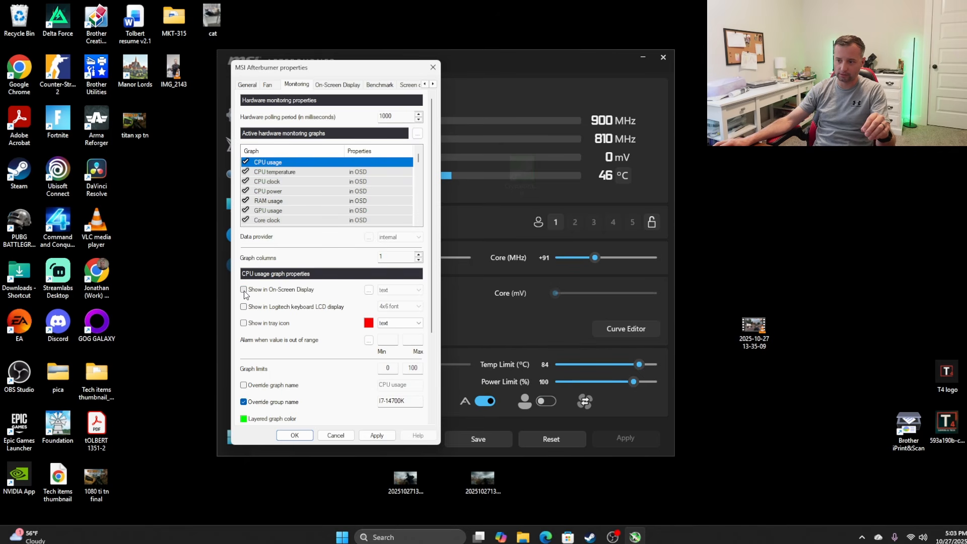
{"action": "left_click", "coordinate": [244, 290]}
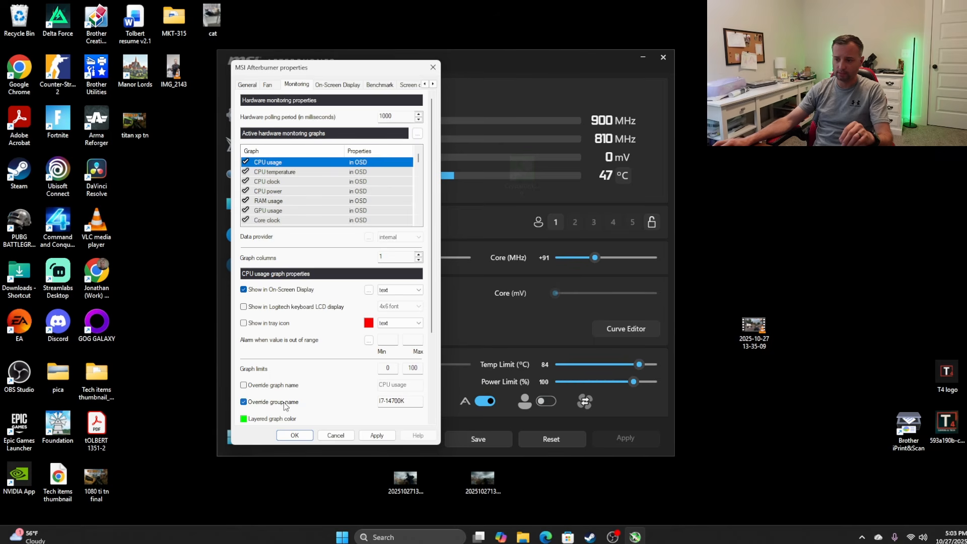
{"action": "left_click", "coordinate": [404, 401]}
{"action": "mouse_move", "coordinate": [410, 399]}
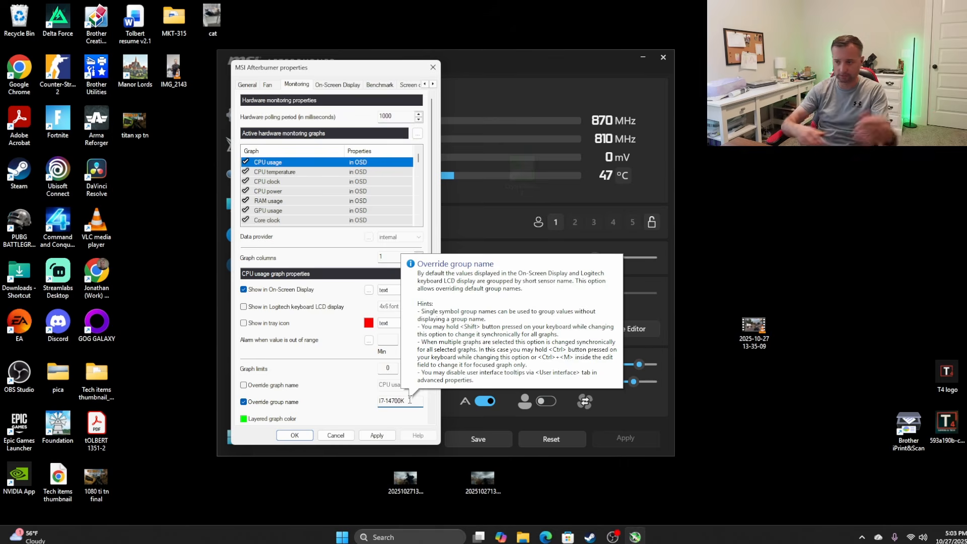
{"action": "left_click", "coordinate": [373, 434]}
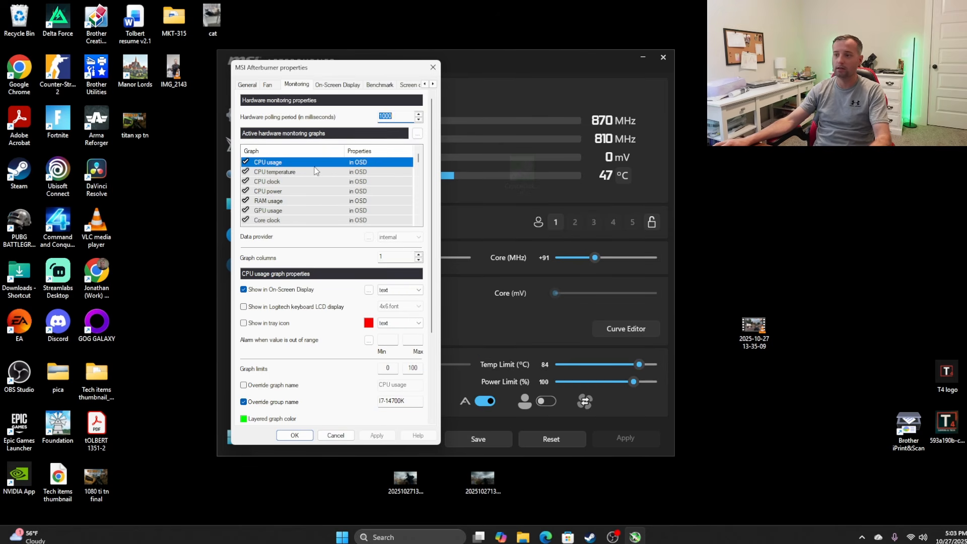
Step: Reorder the monitoring graphs so CPU clock sits between CPU usage and CPU temperature, and apply the new order
{"action": "left_click", "coordinate": [283, 175]}
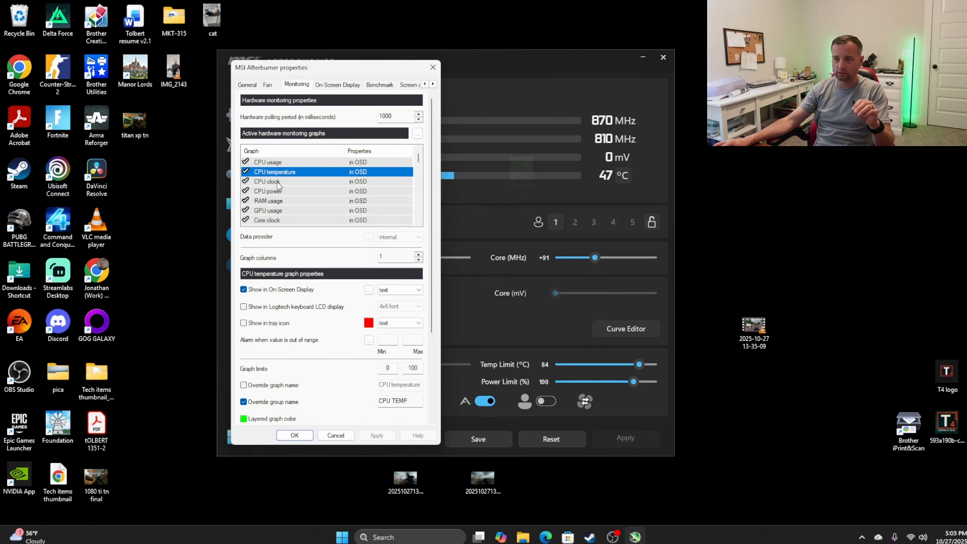
{"action": "left_click_drag", "start_coordinate": [277, 183], "coordinate": [280, 163]}
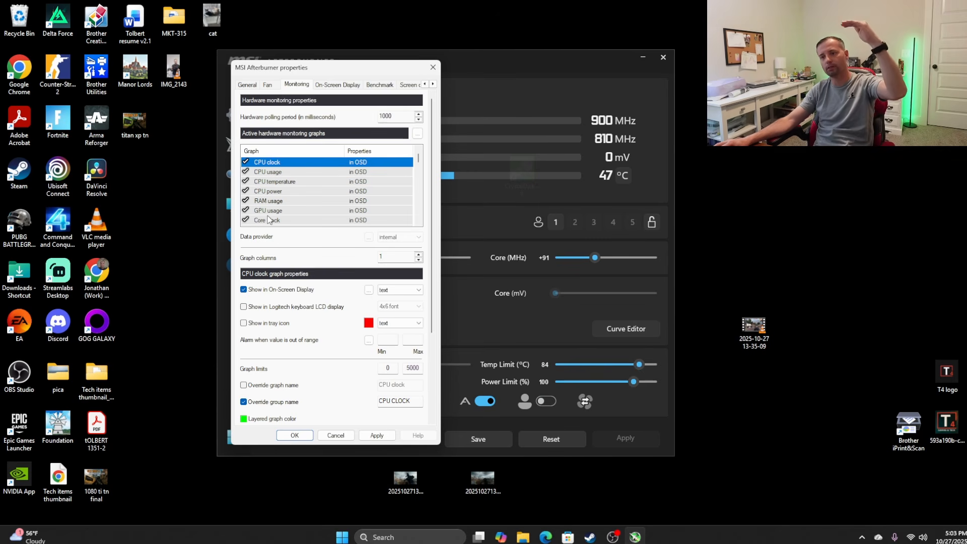
{"action": "left_click_drag", "start_coordinate": [270, 170], "coordinate": [286, 188]}
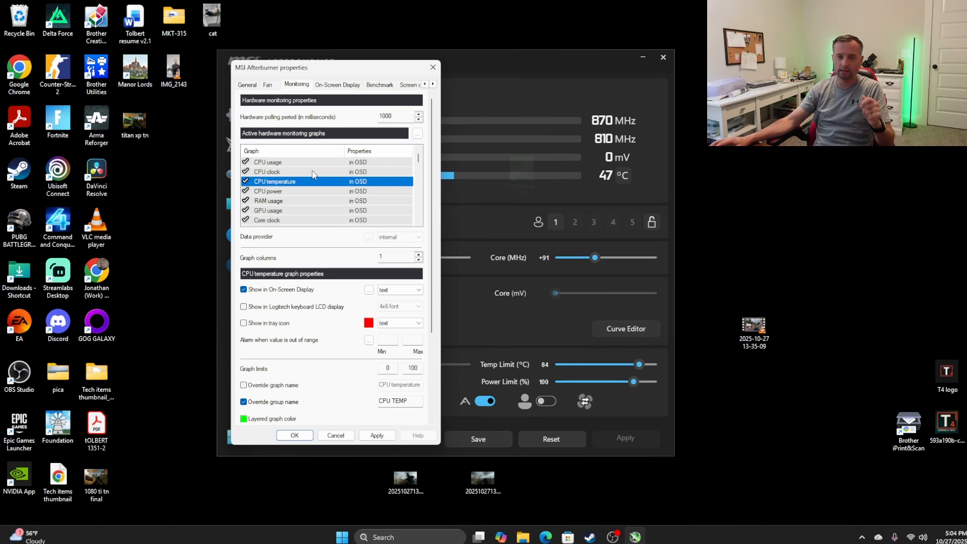
{"action": "left_click", "coordinate": [377, 435]}
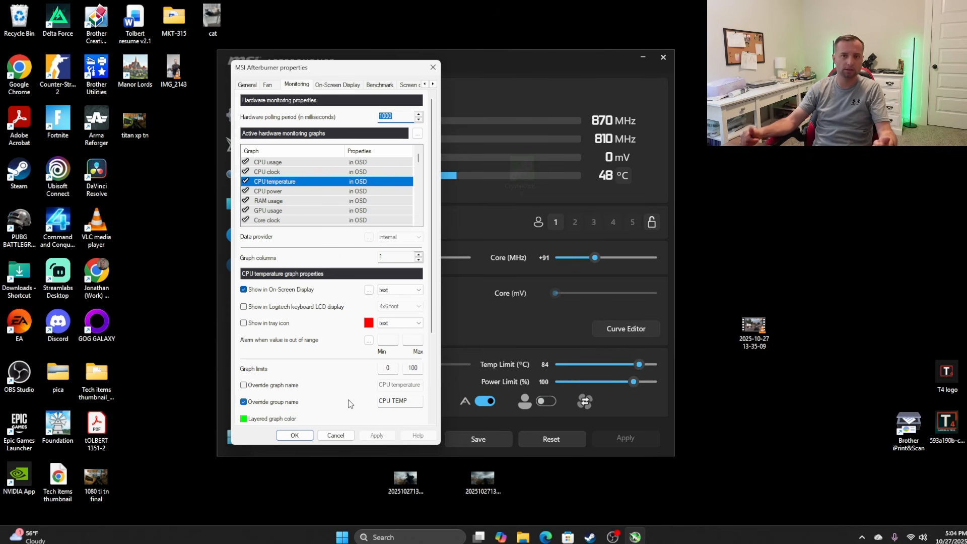
Step: Activate the Framerate 1% Low graph and check the properties of the 1% Low and 0.1% Low graphs
{"action": "scroll", "coordinate": [295, 172], "scroll_direction": "down", "scroll_amount": 1}
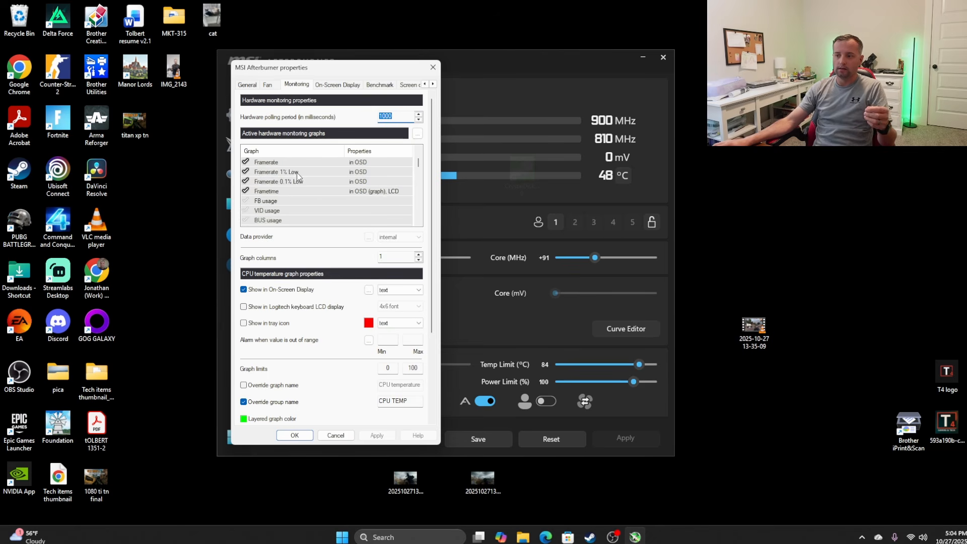
{"action": "scroll", "coordinate": [277, 193], "scroll_direction": "down", "scroll_amount": 1}
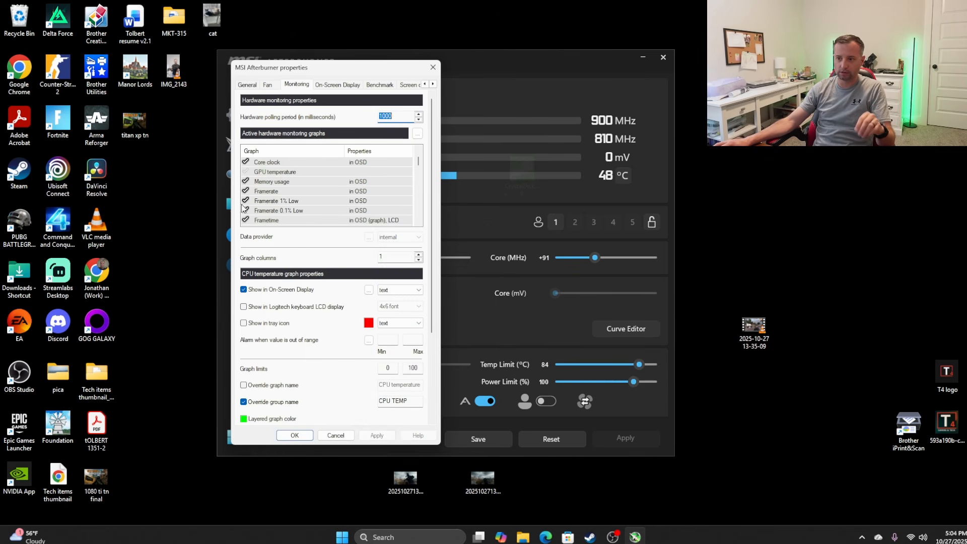
{"action": "left_click", "coordinate": [246, 201]}
{"action": "left_click", "coordinate": [246, 201]}
{"action": "left_click", "coordinate": [266, 202]}
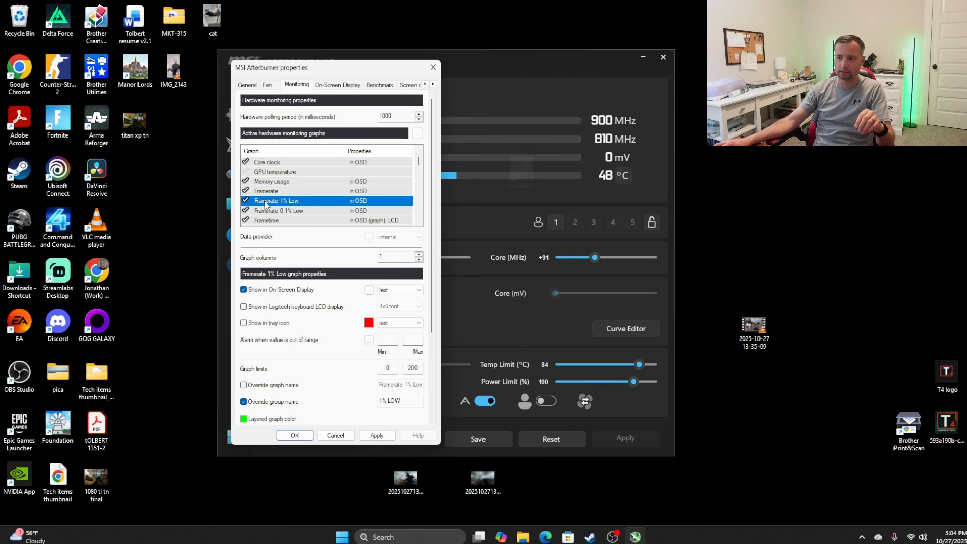
{"action": "left_click", "coordinate": [262, 207]}
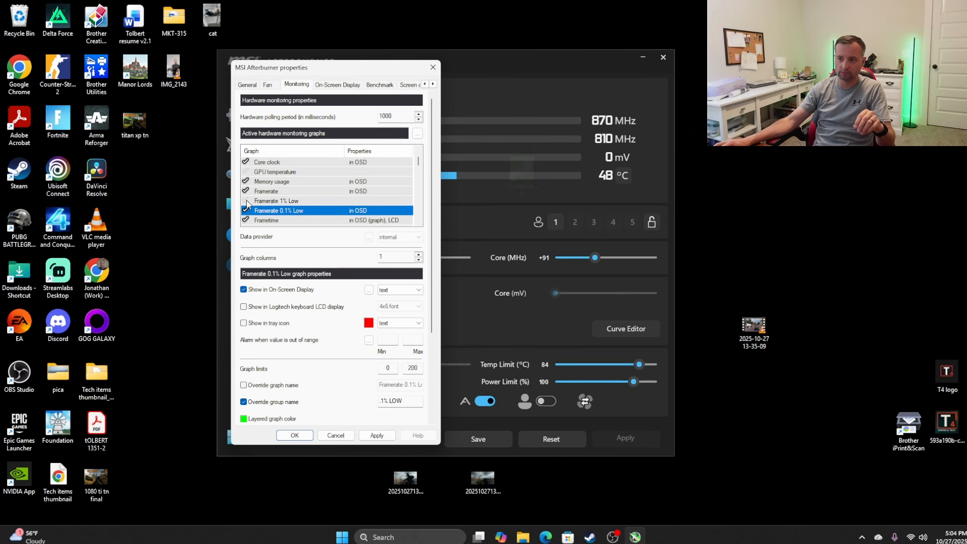
{"action": "left_click", "coordinate": [246, 202]}
{"action": "left_click", "coordinate": [259, 201]}
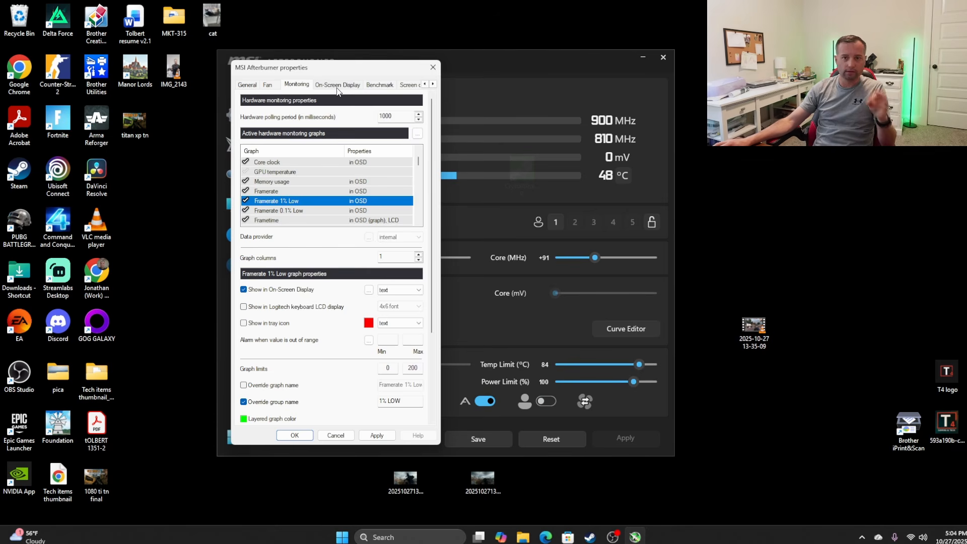
Step: Apply the benchmark hotkeys with F6 to begin recording and F7 to end recording
{"action": "left_click", "coordinate": [384, 86]}
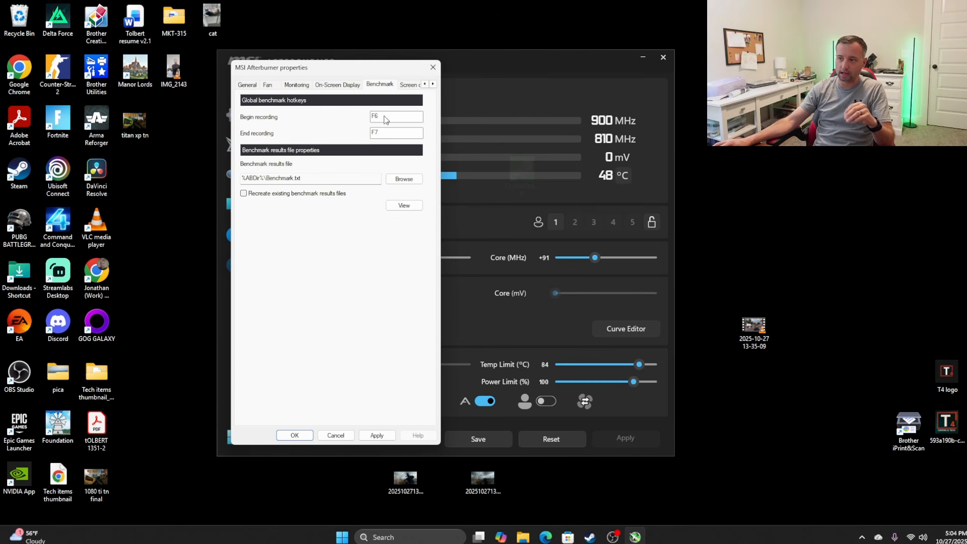
{"action": "mouse_move", "coordinate": [384, 119]}
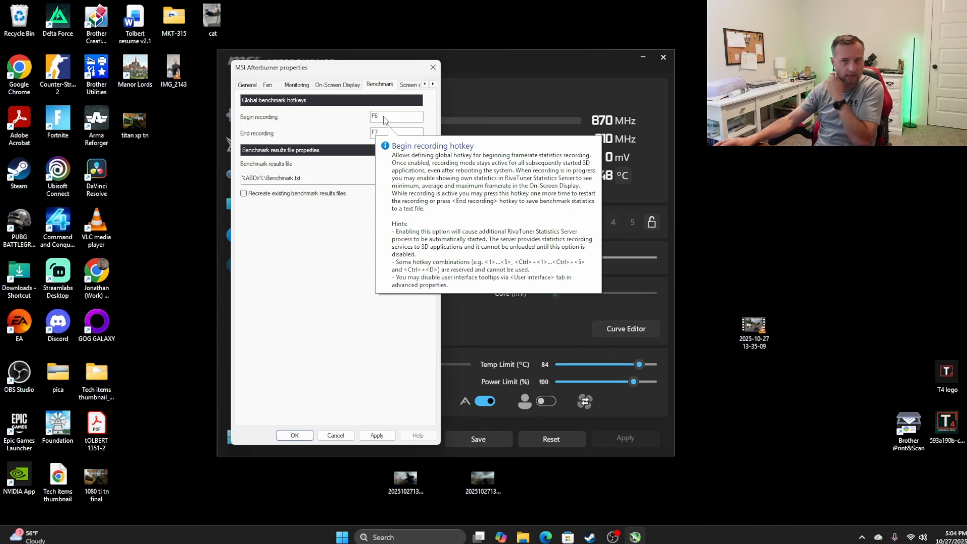
{"action": "left_click", "coordinate": [382, 115]}
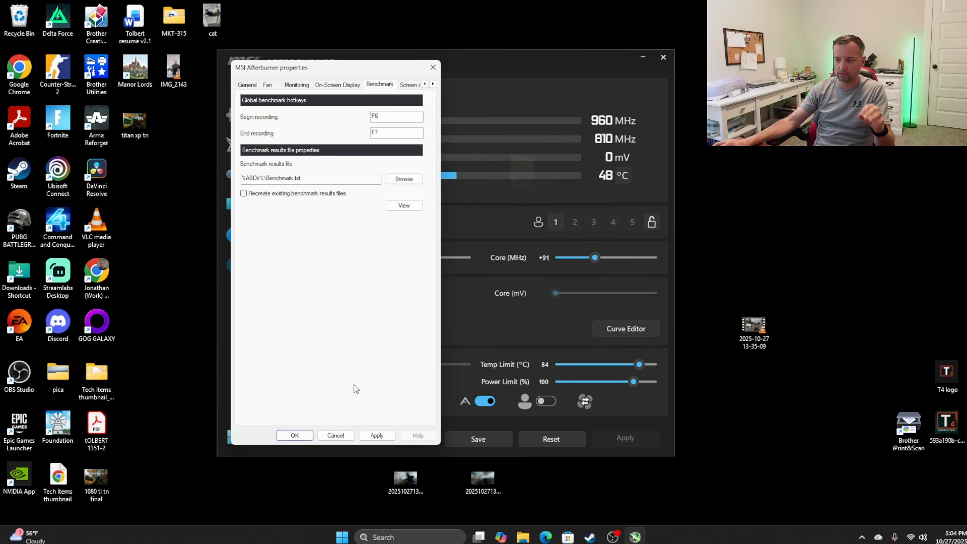
{"action": "left_click", "coordinate": [386, 435]}
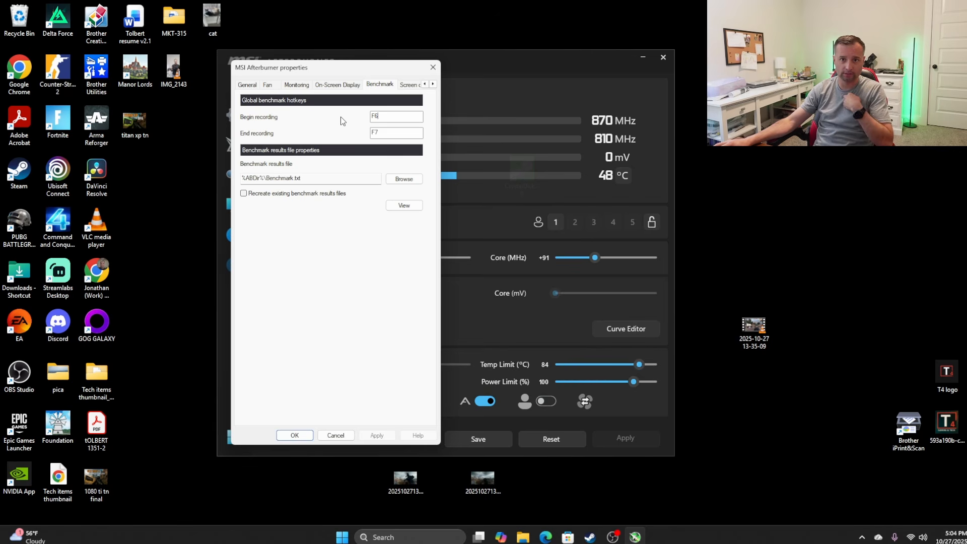
Step: Review the monitoring graph list and the On-Screen Display hotkey settings
{"action": "left_click", "coordinate": [321, 86]}
{"action": "left_click", "coordinate": [295, 87]}
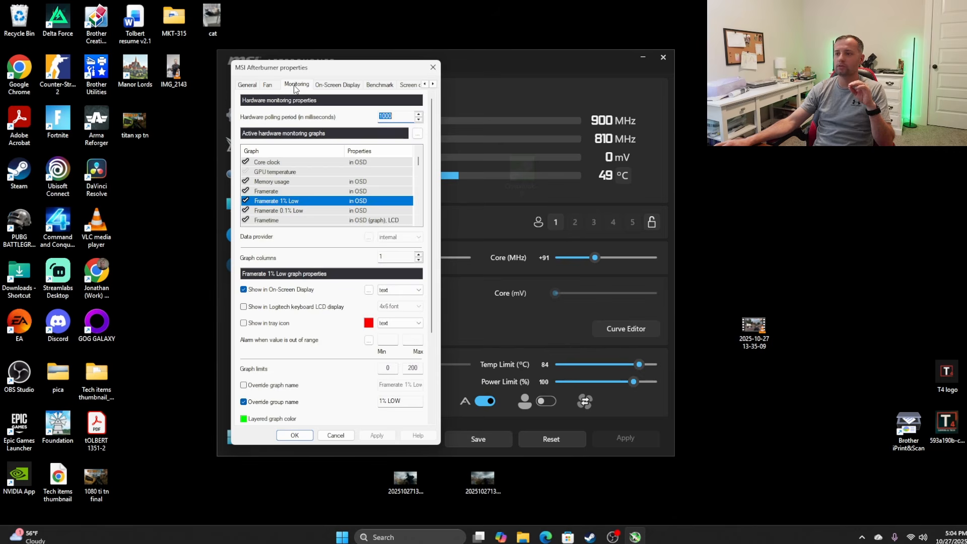
{"action": "left_click", "coordinate": [322, 86]}
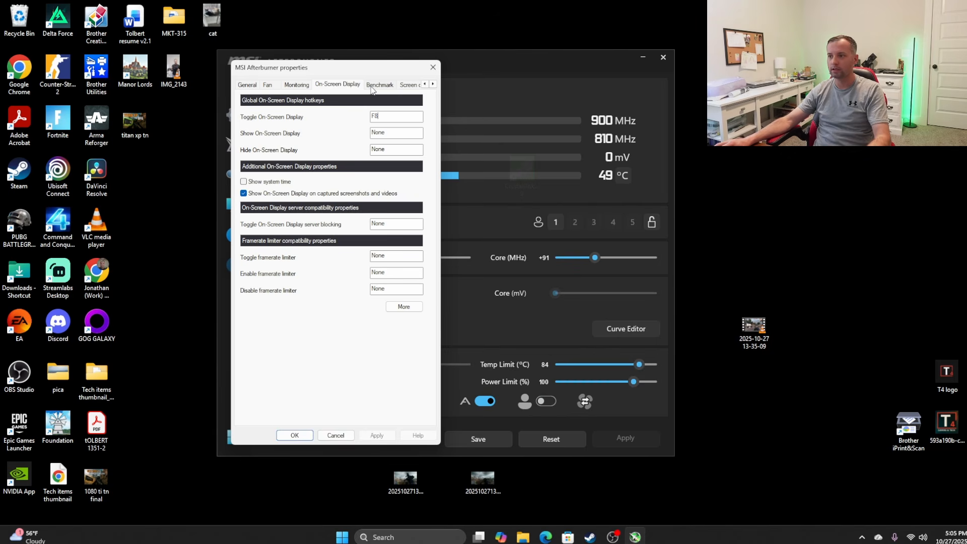
{"action": "left_click", "coordinate": [297, 85]}
Step: Open RivaTuner Statistics Server from the On-Screen Display settings and turn off On-Screen Display fill
{"action": "left_click", "coordinate": [335, 85]}
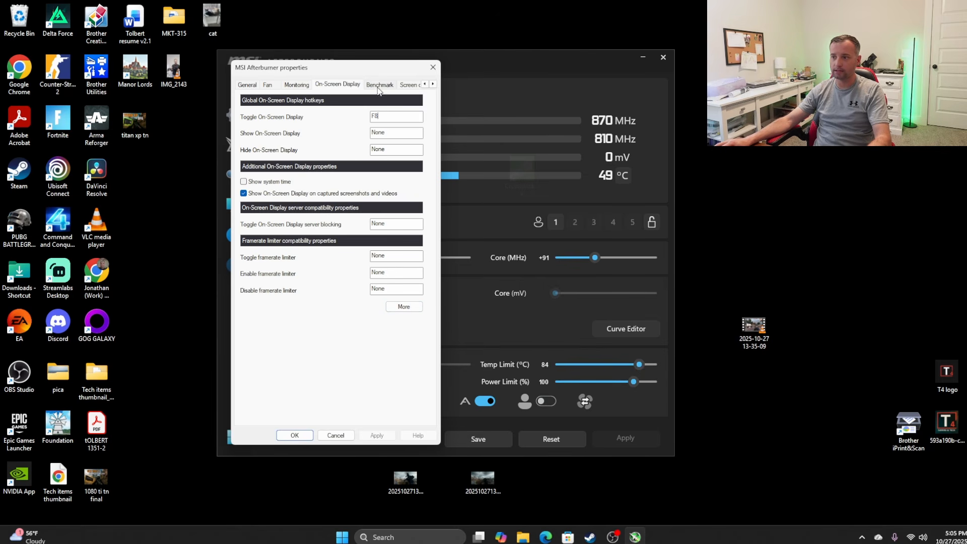
{"action": "left_click", "coordinate": [400, 307]}
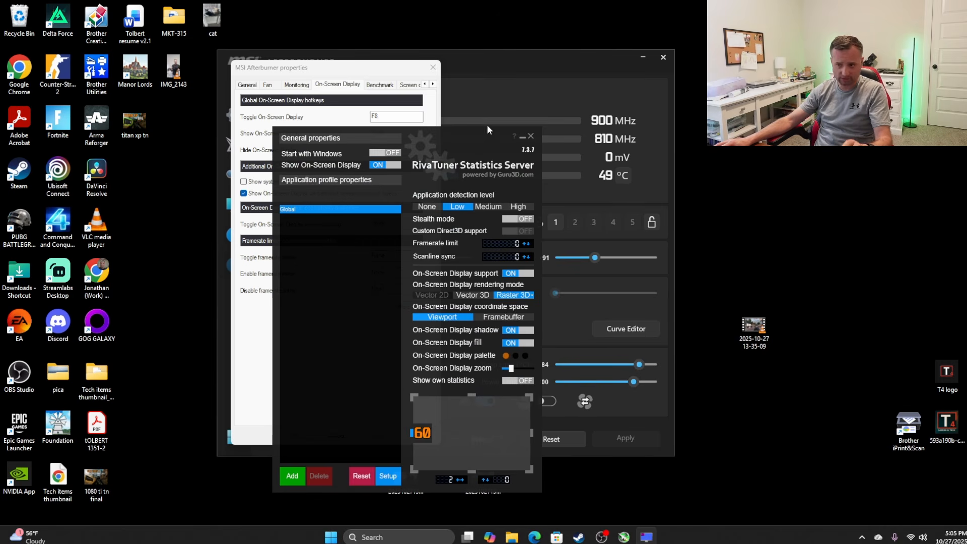
{"action": "left_click_drag", "start_coordinate": [455, 144], "coordinate": [458, 96]}
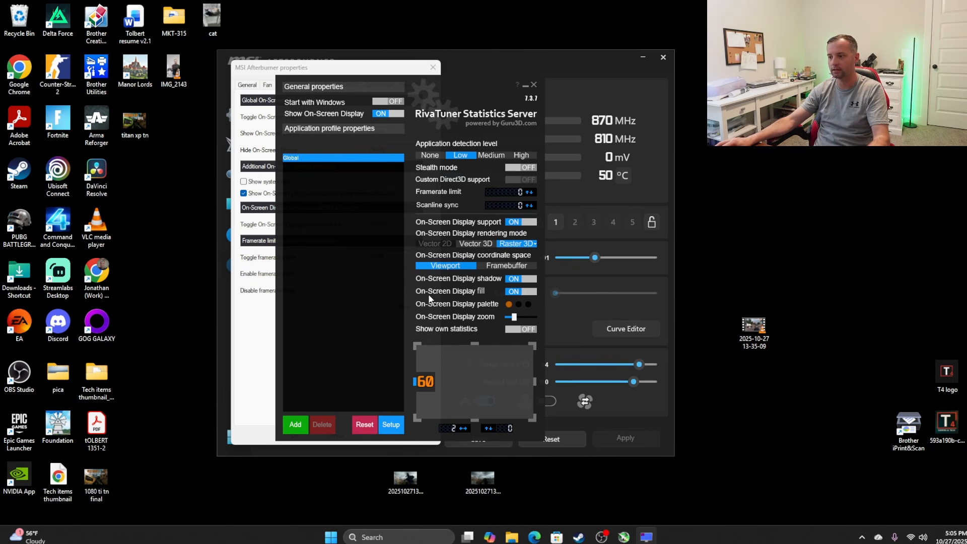
{"action": "left_click", "coordinate": [518, 294]}
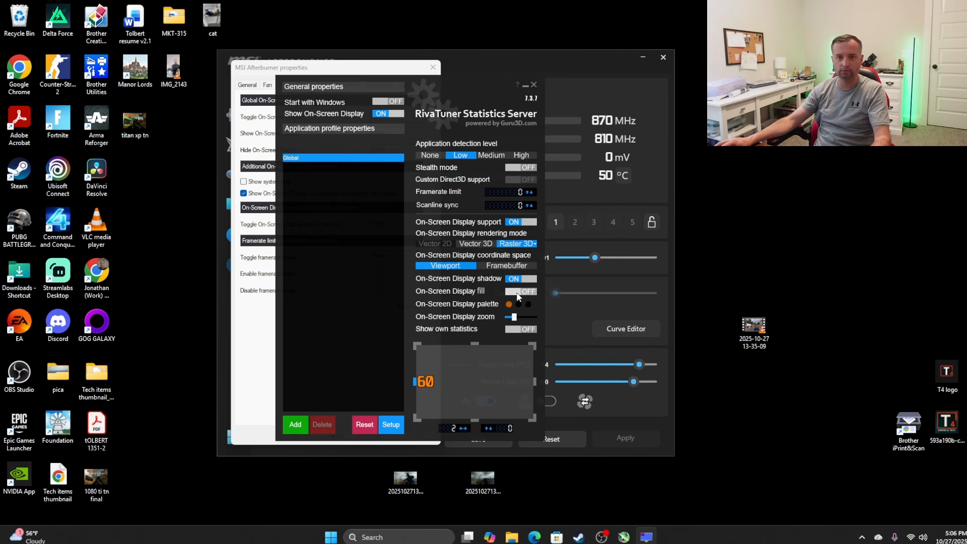
Step: Turn on On-Screen Display fill in RivaTuner Statistics Server and accept the MSI Afterburner properties, leaving both programs minimized
{"action": "left_click", "coordinate": [521, 294]}
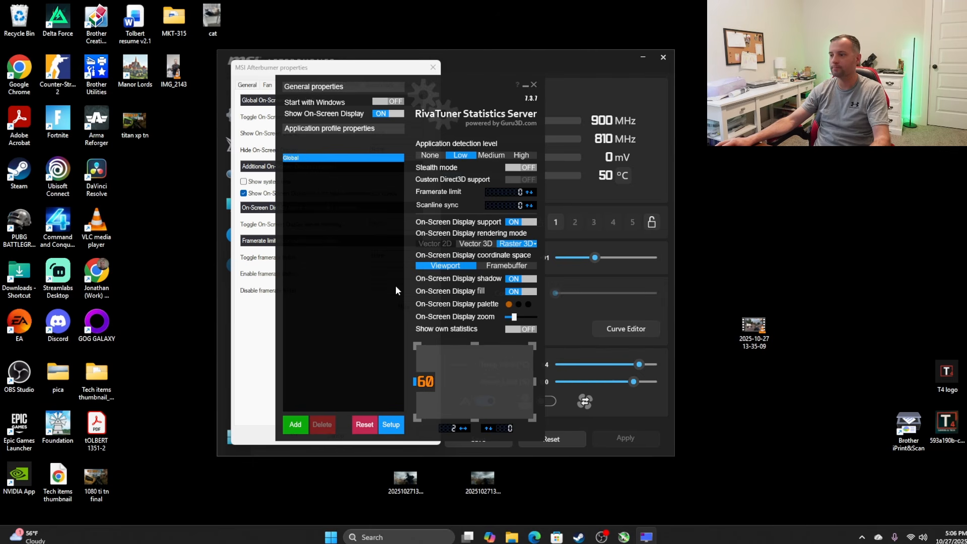
{"action": "mouse_move", "coordinate": [395, 287]}
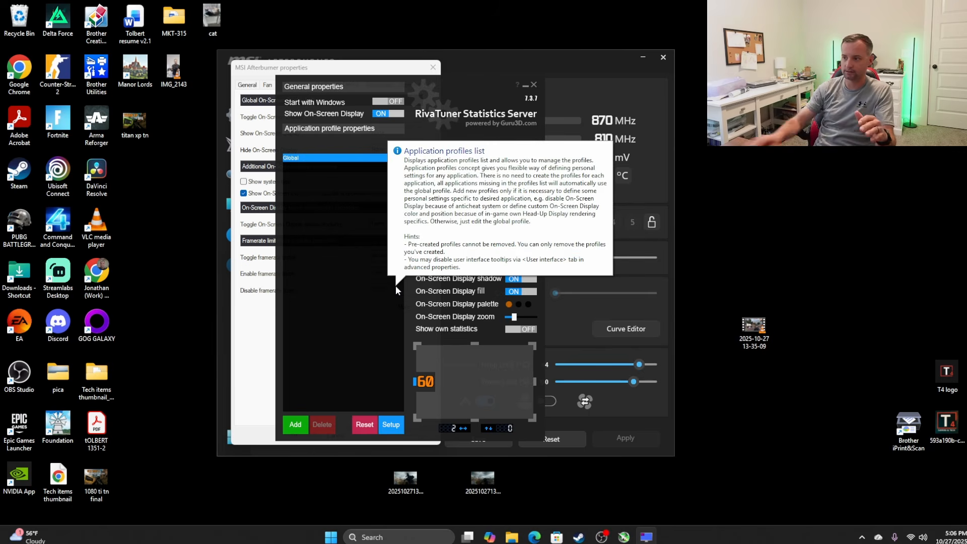
{"action": "left_click", "coordinate": [524, 85]}
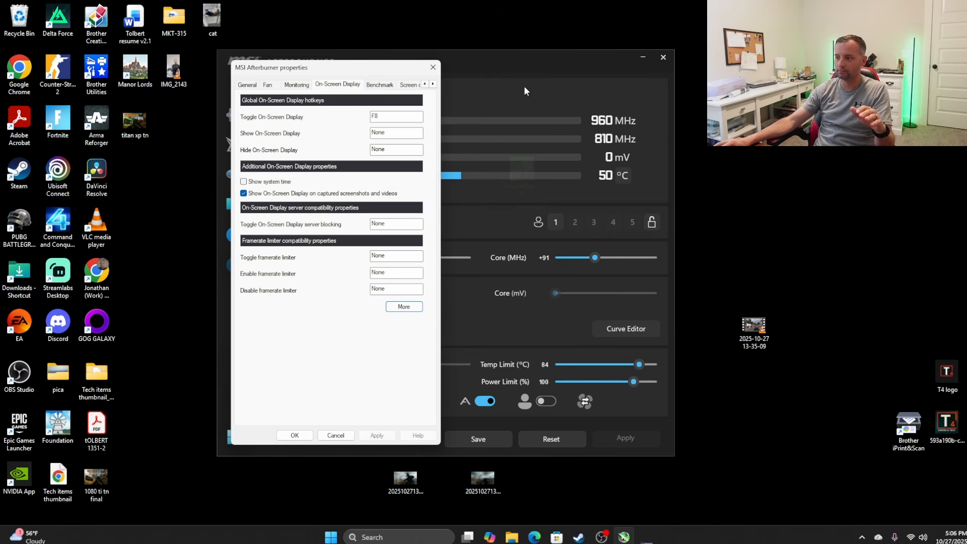
{"action": "left_click", "coordinate": [294, 435]}
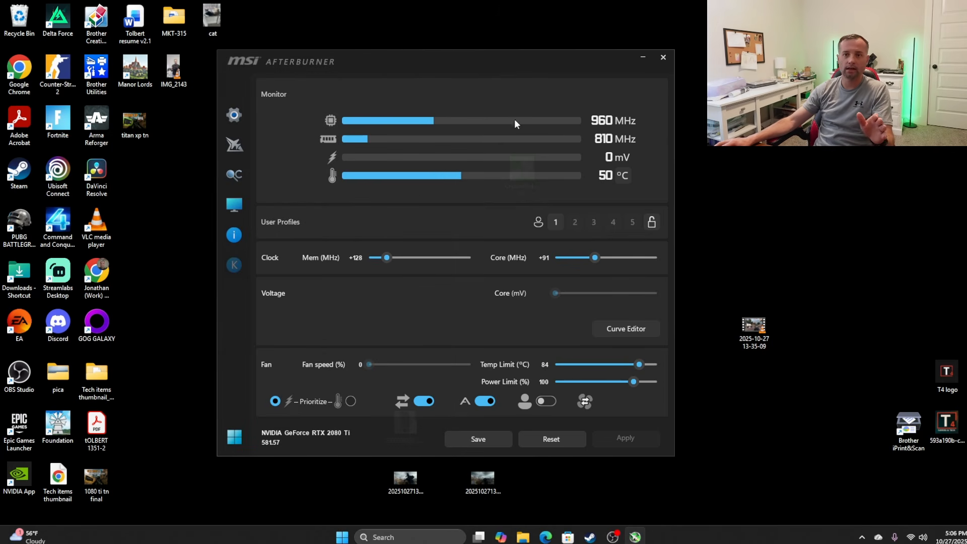
{"action": "left_click", "coordinate": [643, 57]}
Step: Switch to Steam, launch Battlefield 6 from the library and minimize the Steam window
{"action": "double_click", "coordinate": [19, 172]}
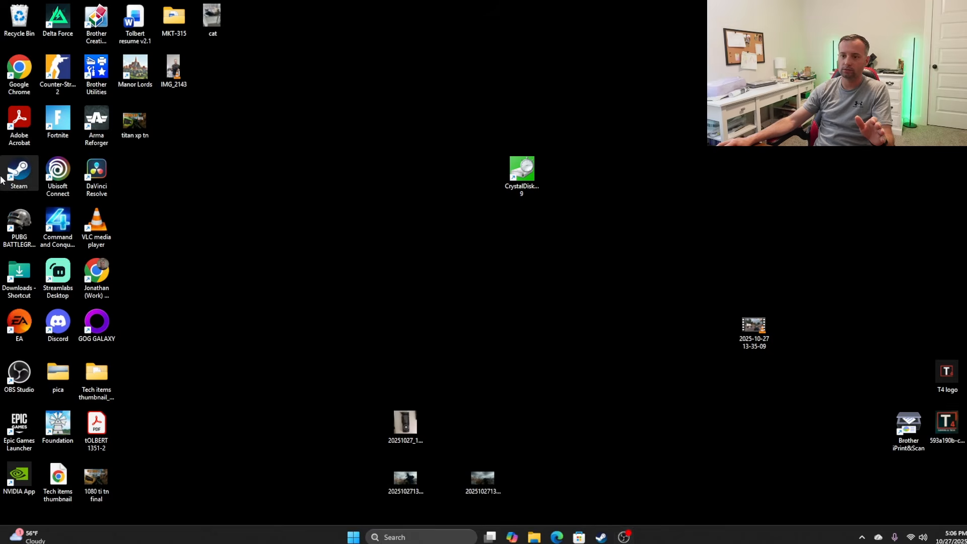
{"action": "left_click", "coordinate": [377, 305]}
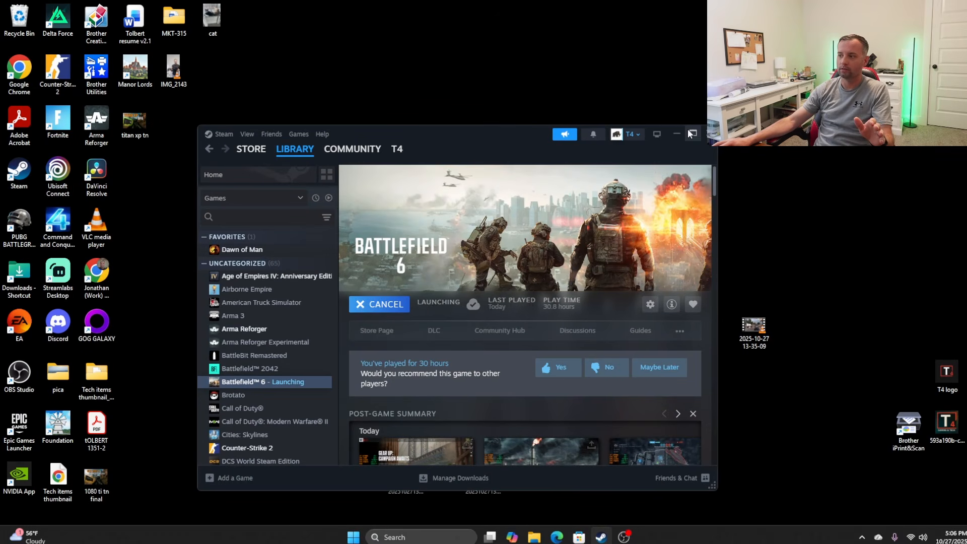
{"action": "left_click", "coordinate": [676, 135]}
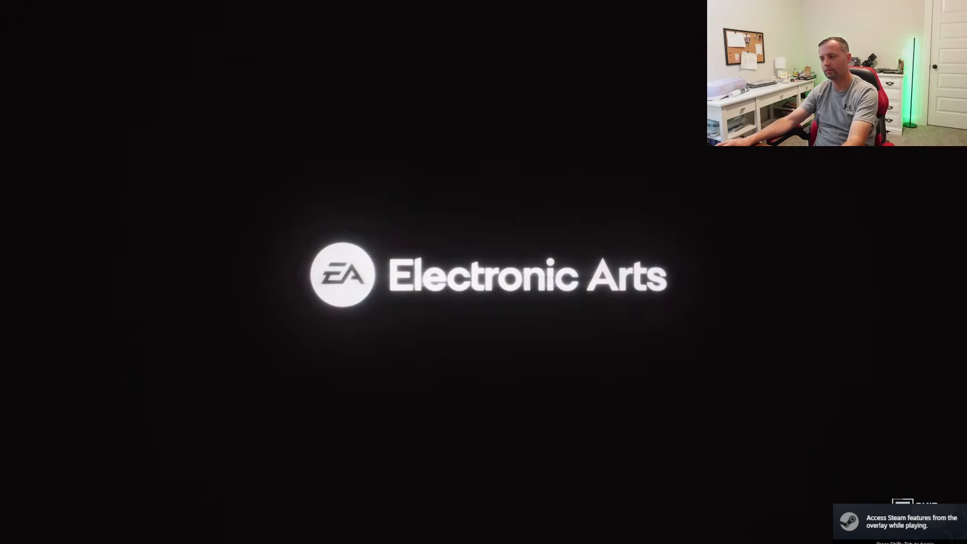
Step: Skip the Battlefield 6 intro screens and go to the main menu to check the on-screen statistics
{"action": "key", "text": "space"}
{"action": "key", "text": "space"}
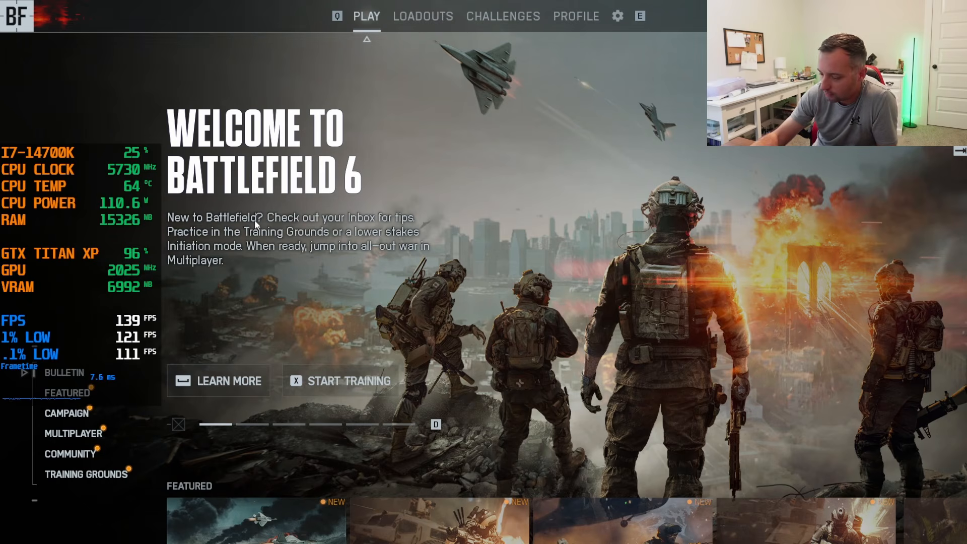
{"action": "key", "text": "Home"}
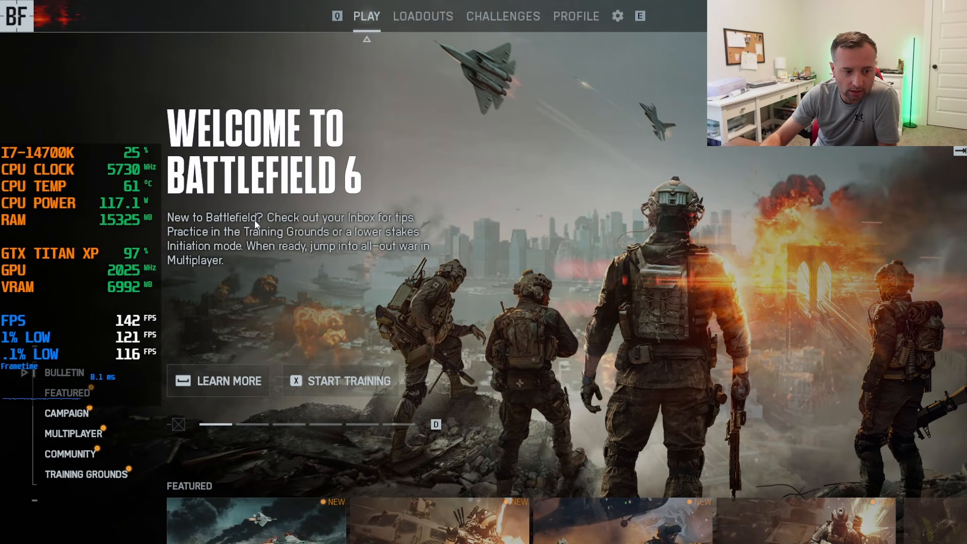